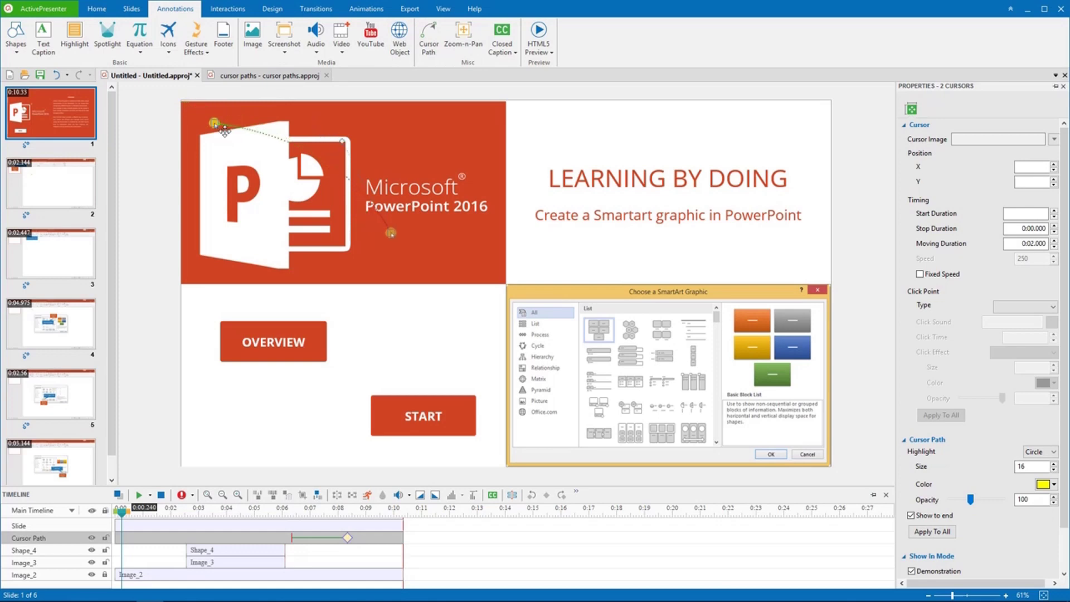
Move the sample cursor path down and to the right, then play the slide
left_click_drag(225, 131, 263, 231)
left_click(139, 495)
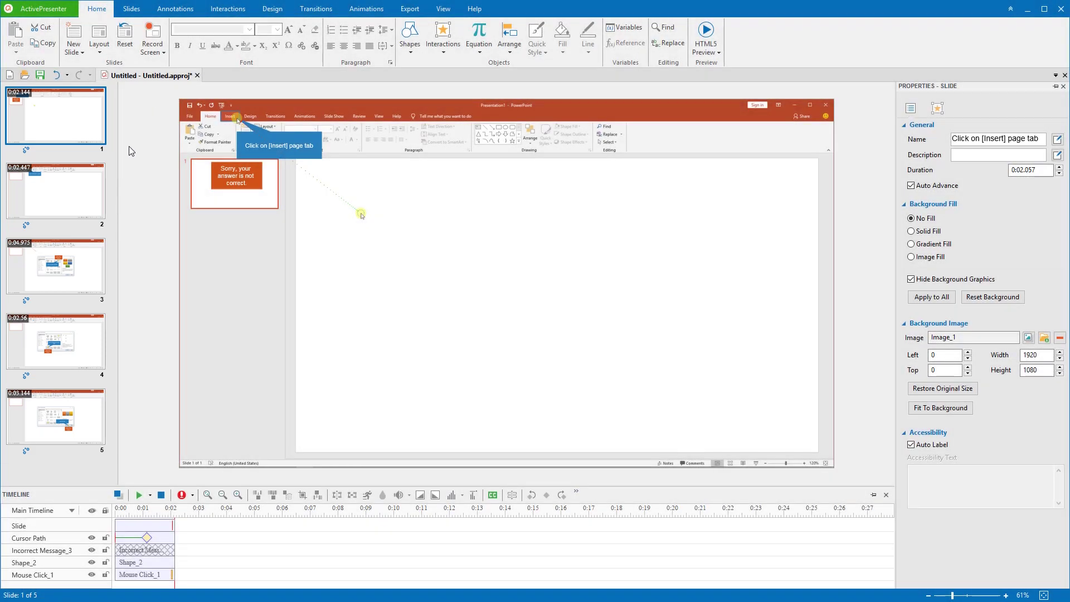
Review slides 2 through 5, ending on the Left click here step
left_click(97, 194)
left_click(82, 245)
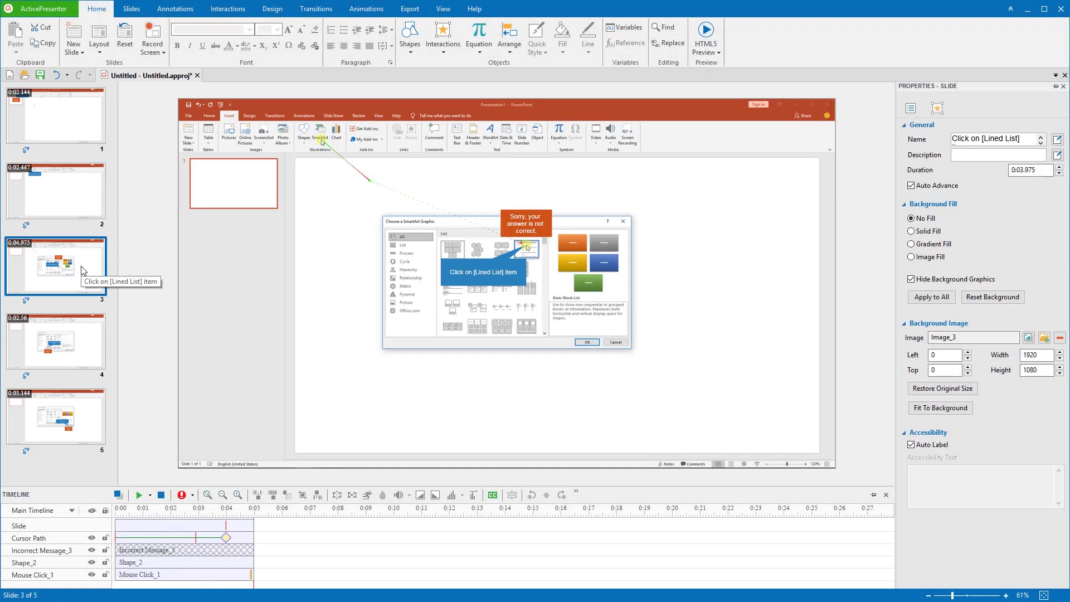
left_click(79, 346)
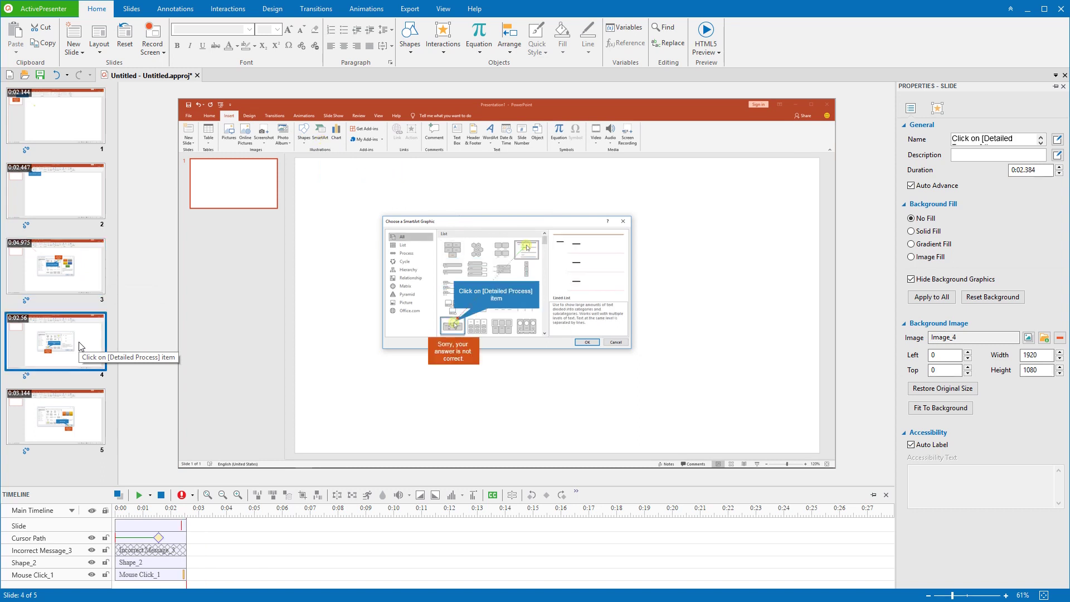
left_click(82, 413)
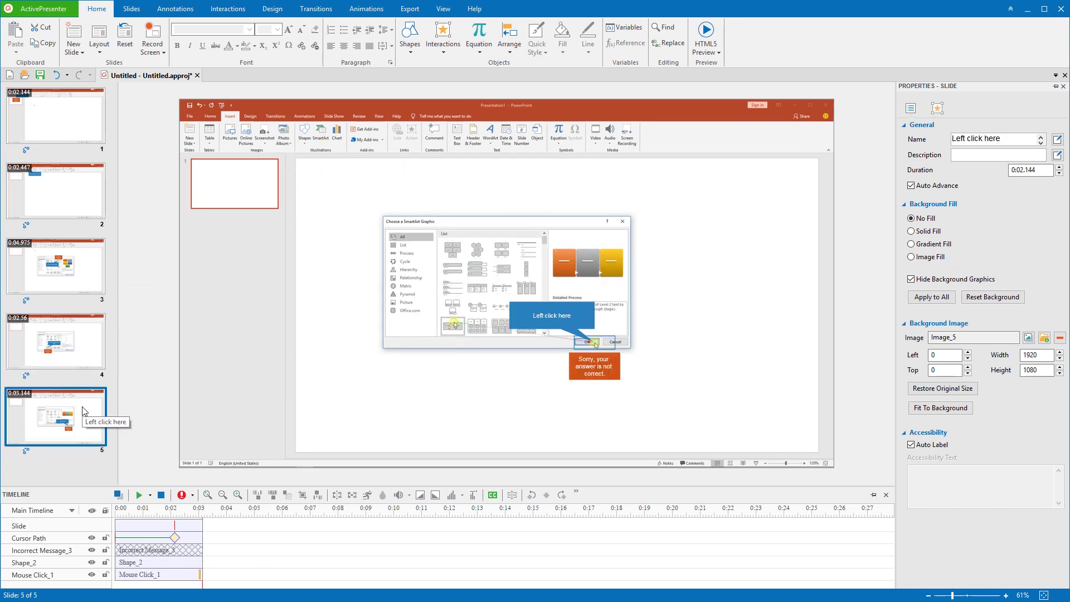
left_click(706, 50)
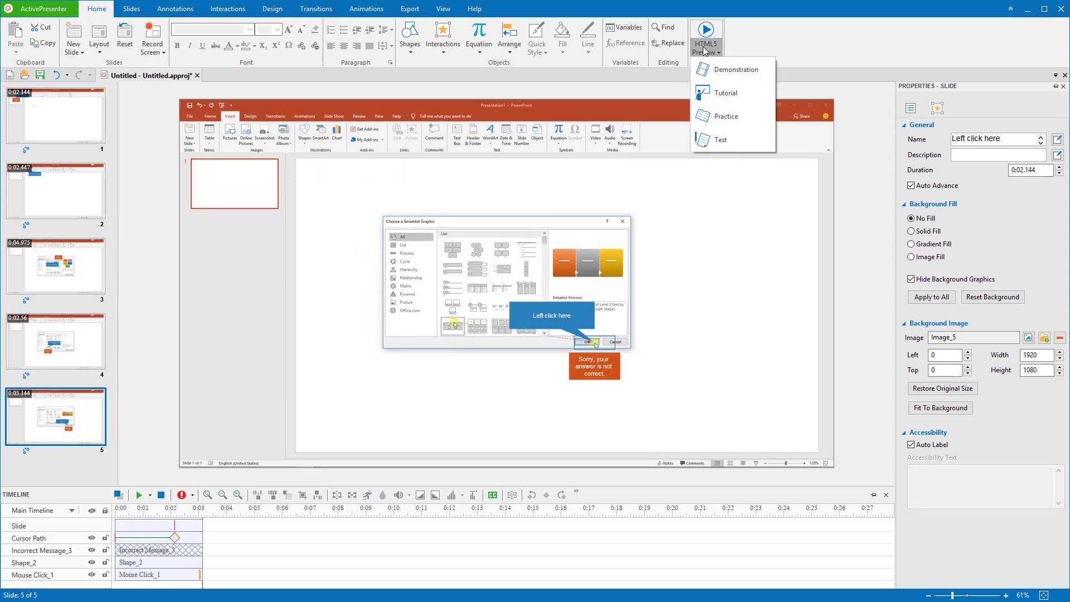
Play the project as an HTML5 demonstration in Edge, then close the browser
left_click(749, 71)
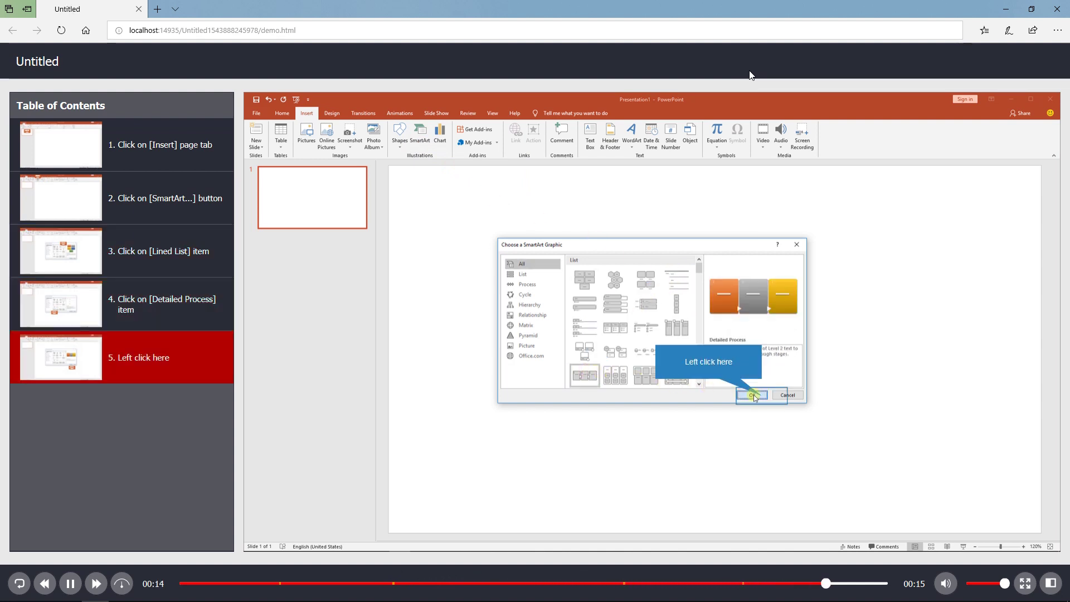
left_click(1058, 10)
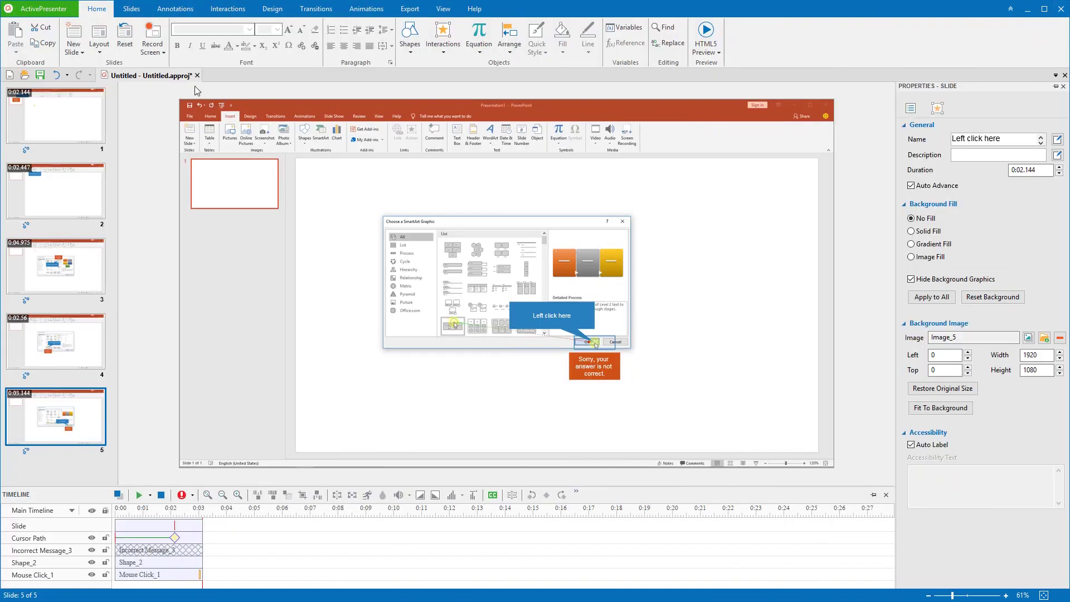
Add a new slide after slide 1 and move the Insert-tab step below it
left_click(82, 124)
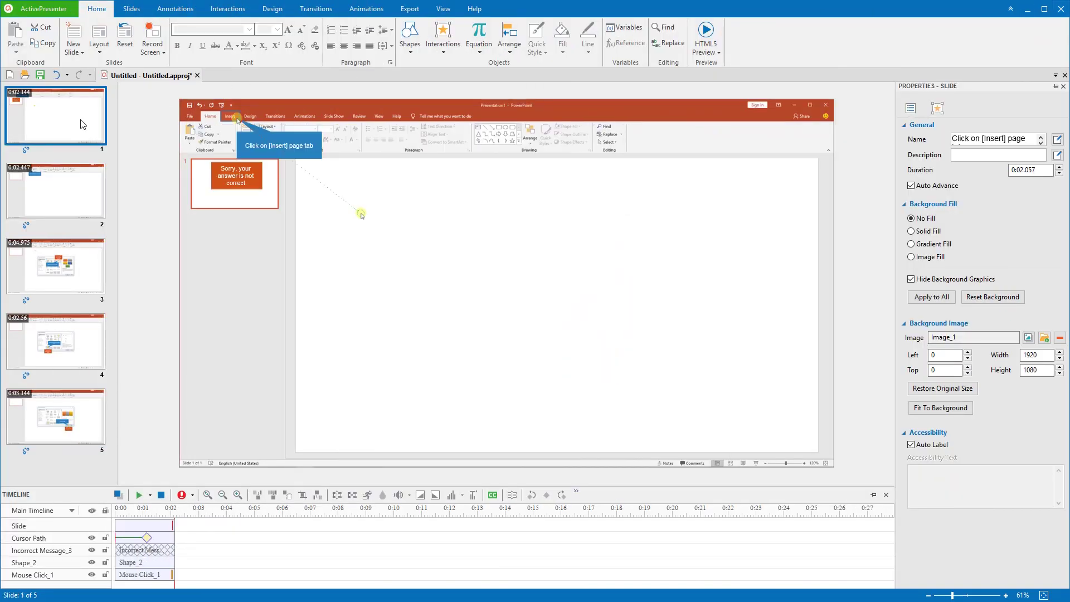
left_click(74, 34)
left_click_drag(51, 114, 63, 190)
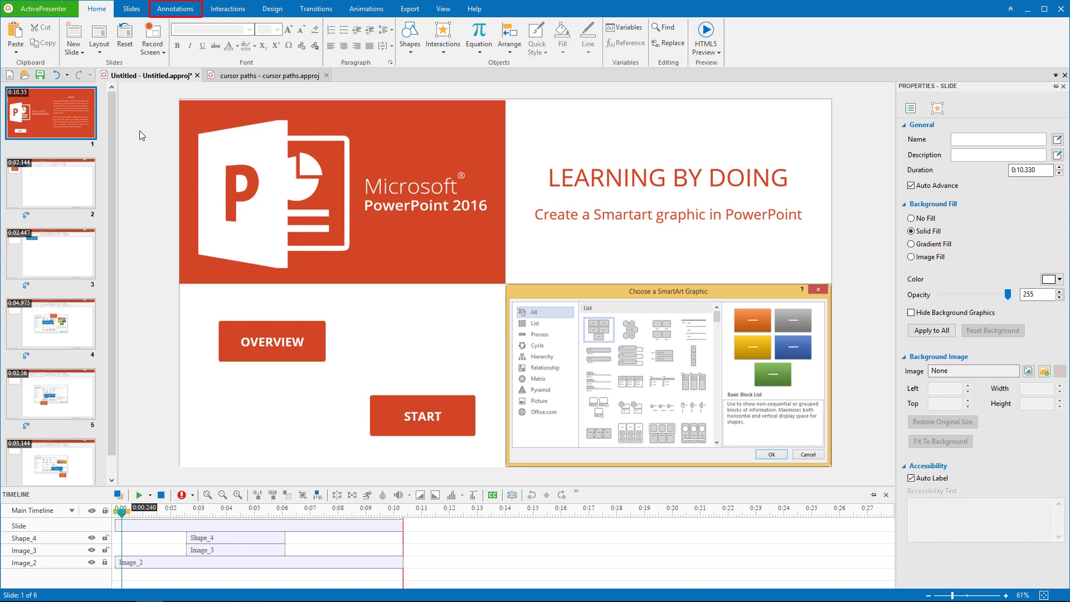
Insert a cursor path on slide 1 from the Annotations tab
left_click(187, 9)
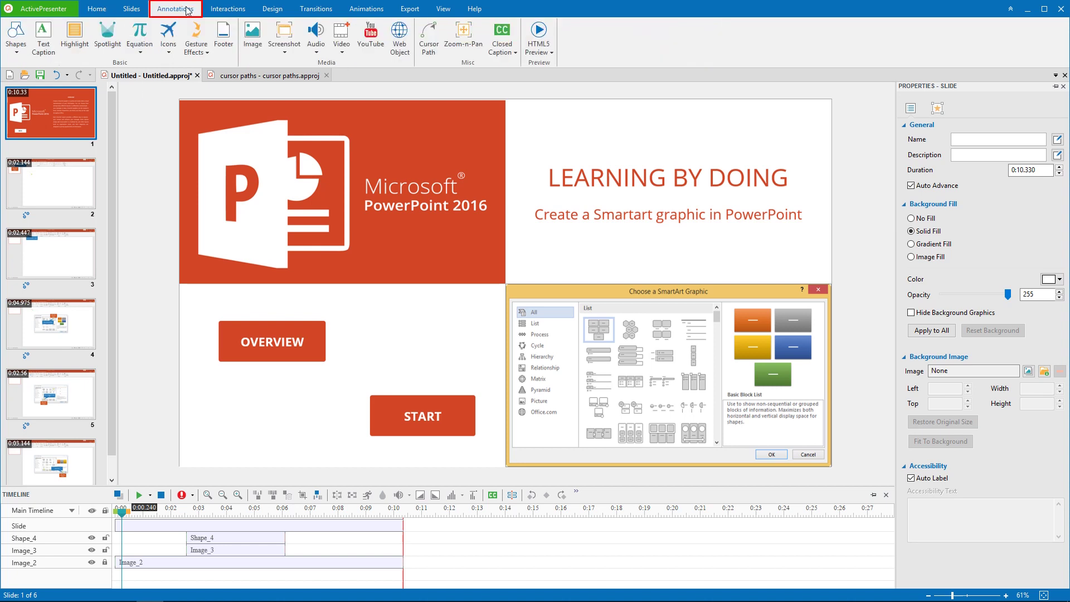
left_click(428, 49)
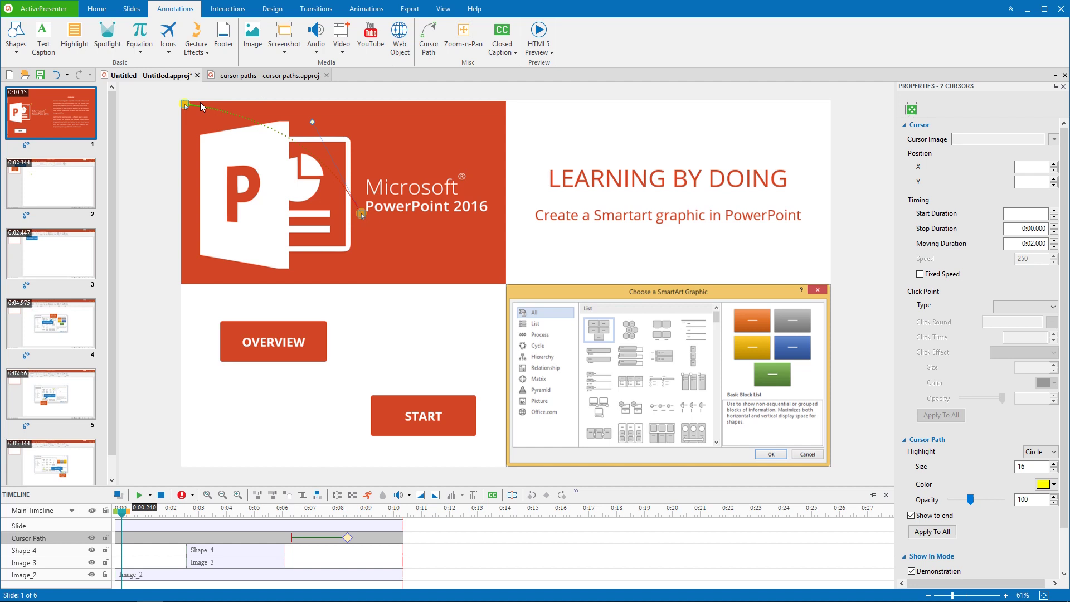
Reposition the cursor path: start on the PowerPoint logo, end on START, reshape the curve
left_click_drag(187, 105, 262, 231)
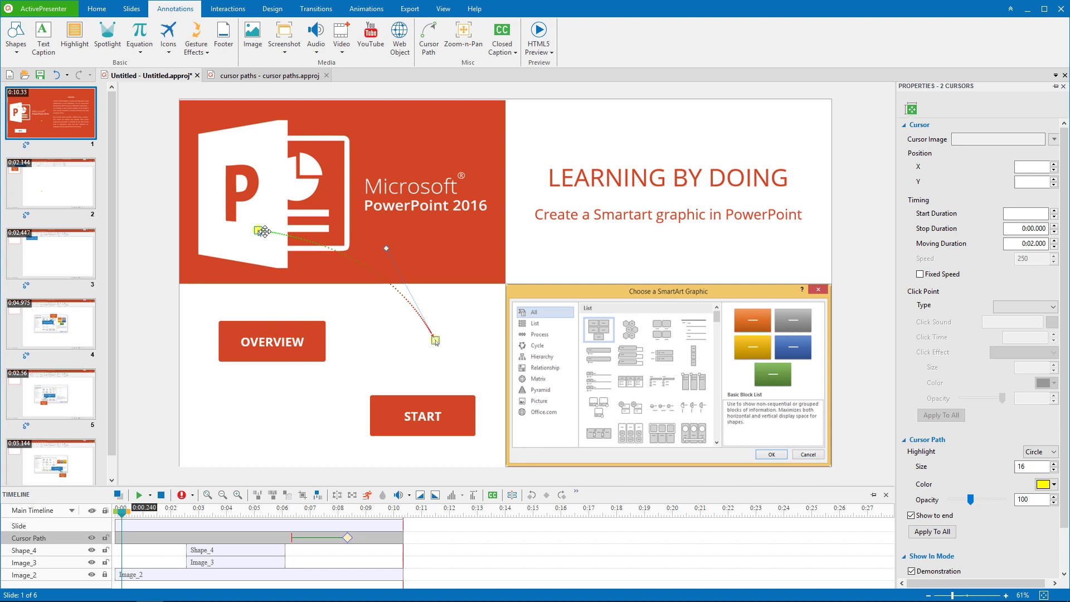
left_click(441, 246)
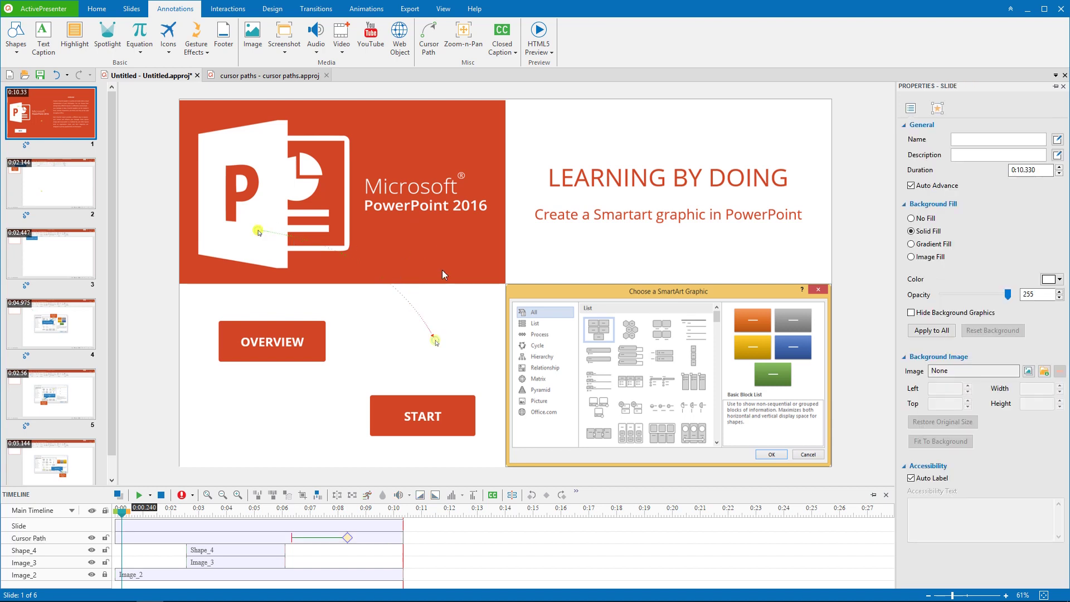
left_click_drag(435, 341, 420, 428)
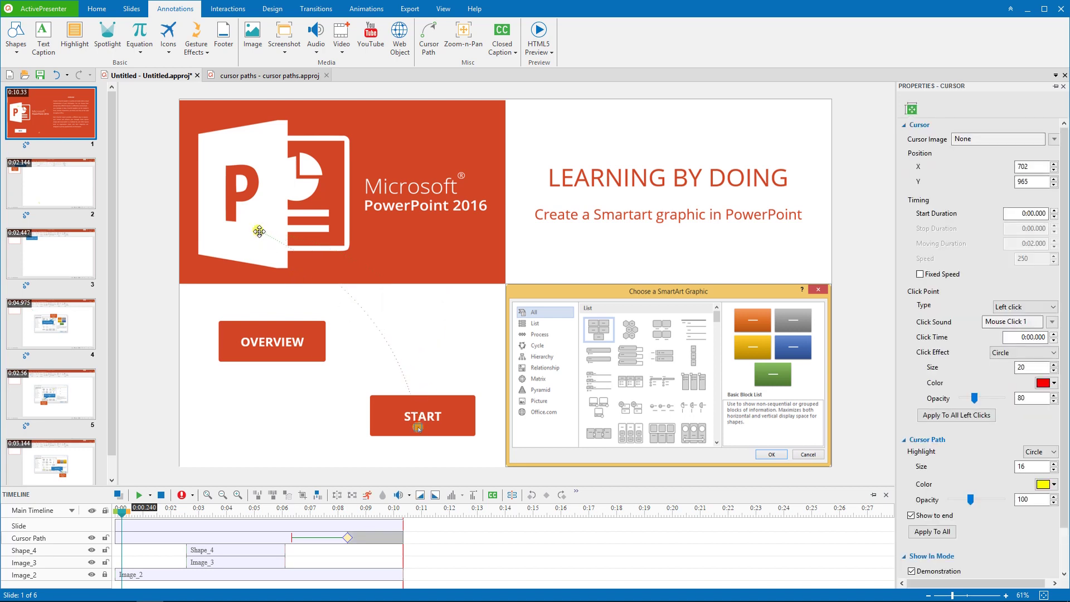
left_click_drag(258, 231, 274, 182)
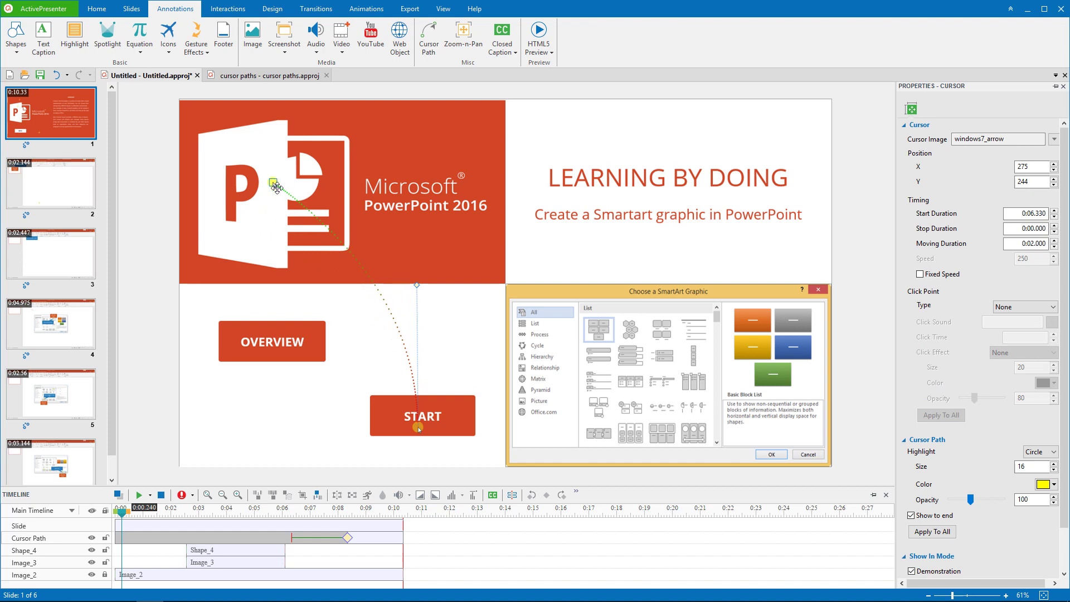
mouse_move(417, 287)
left_mouse_down()
mouse_move(302, 392)
mouse_move(469, 324)
left_mouse_up()
Apply Straight Cursor Path from the start point's context menu
right_click(271, 183)
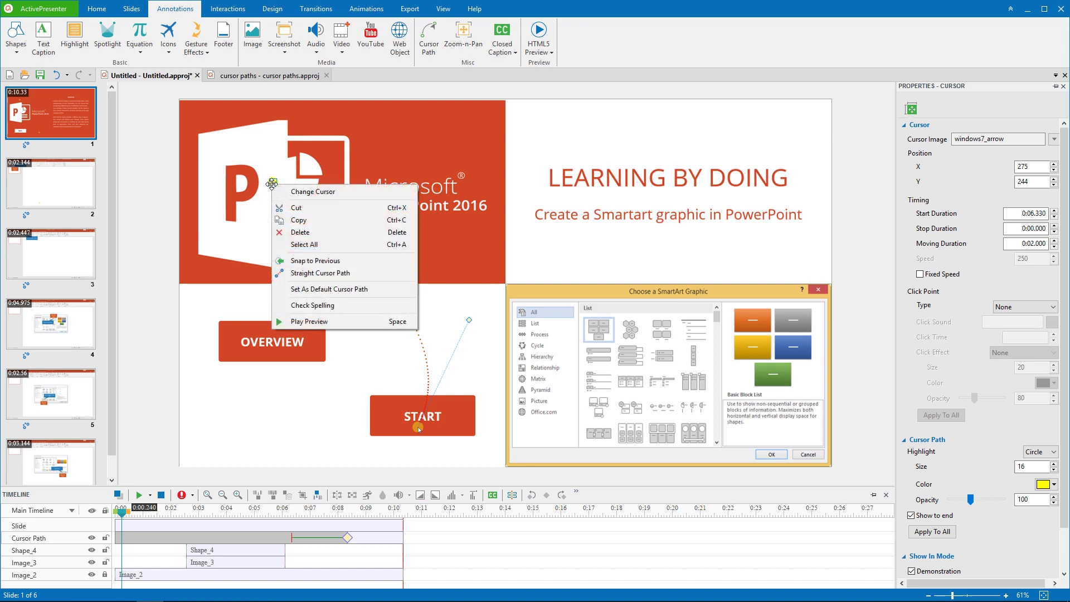
left_click(357, 272)
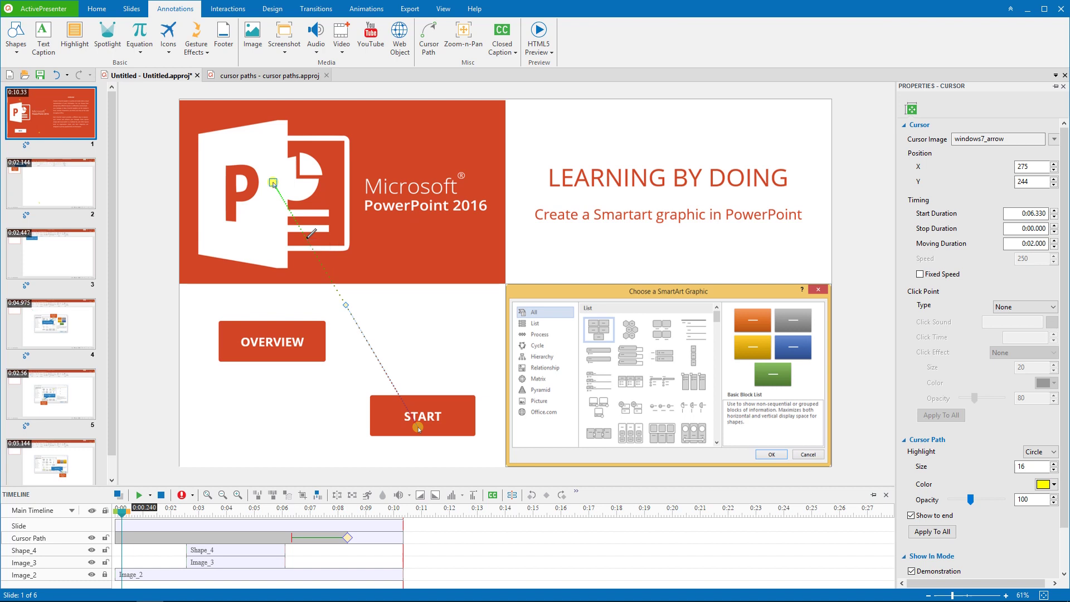
Bend the path through OVERVIEW and, at 0:03.900, move the next point to BACK
mouse_move(311, 234)
left_mouse_down()
mouse_move(265, 333)
mouse_move(250, 337)
left_mouse_up()
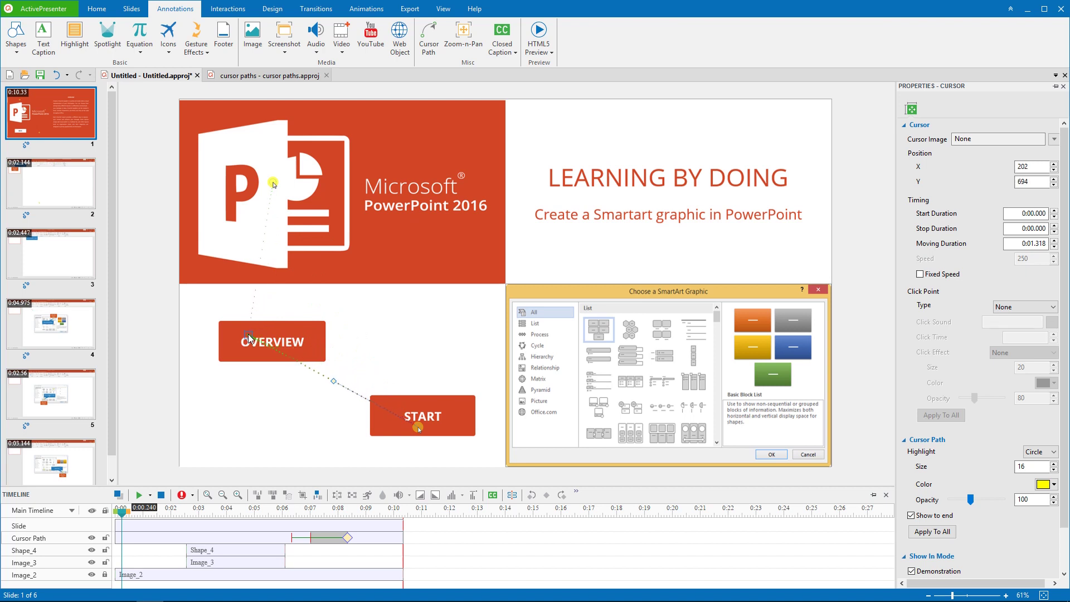
left_click(224, 511)
mouse_move(249, 335)
left_mouse_down()
mouse_move(319, 370)
mouse_move(274, 421)
left_mouse_up()
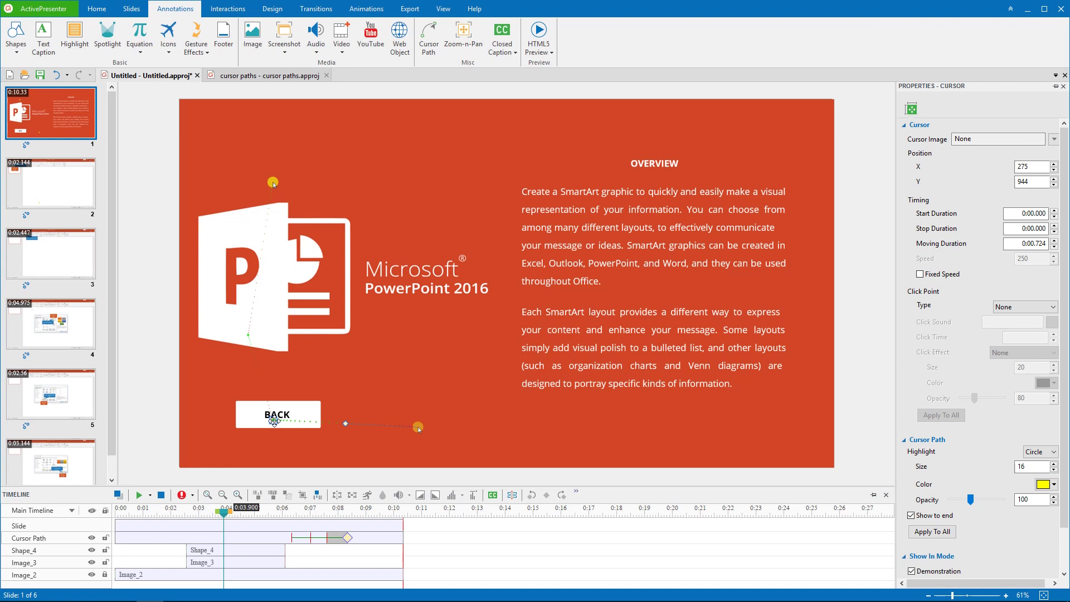
Give the BACK cursor point the windows7_arrow image and a left click
left_click_drag(274, 421, 247, 335)
left_click(273, 420, "ctrl")
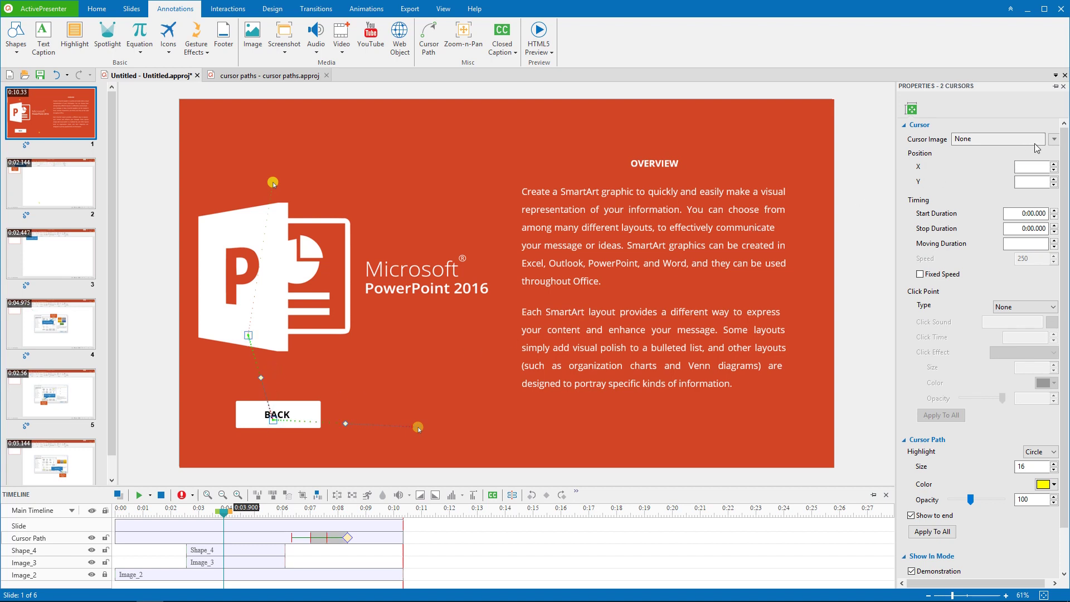
left_click(1054, 140)
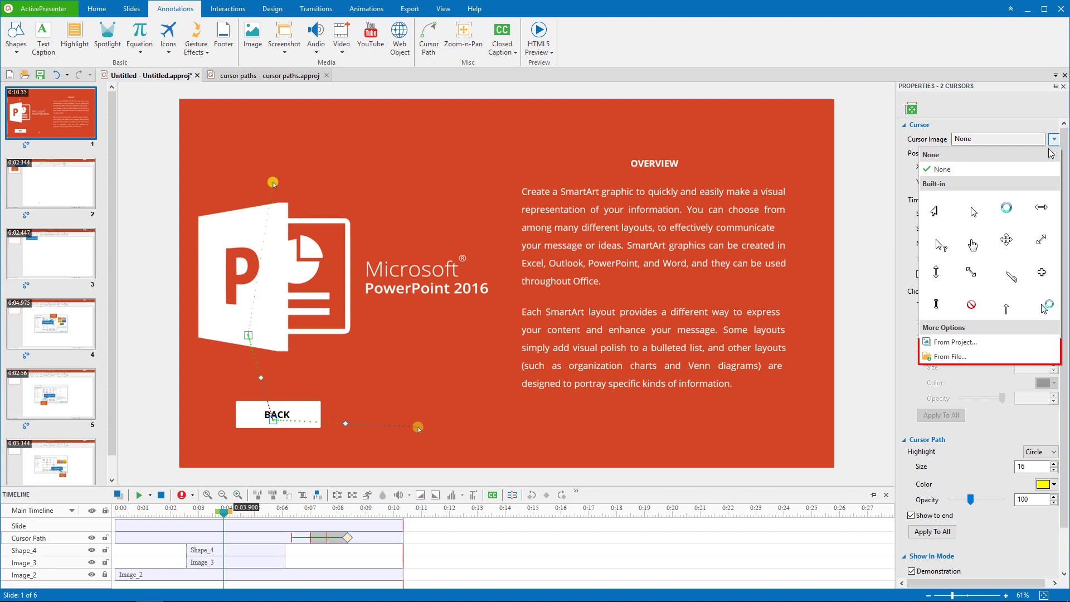
left_click(981, 214)
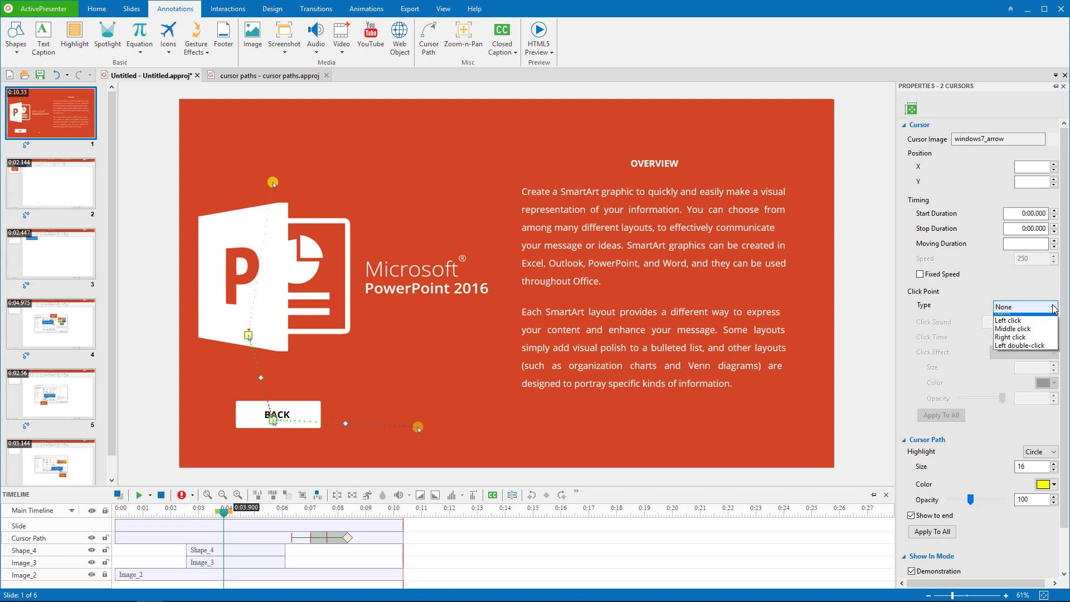
left_click(1040, 327)
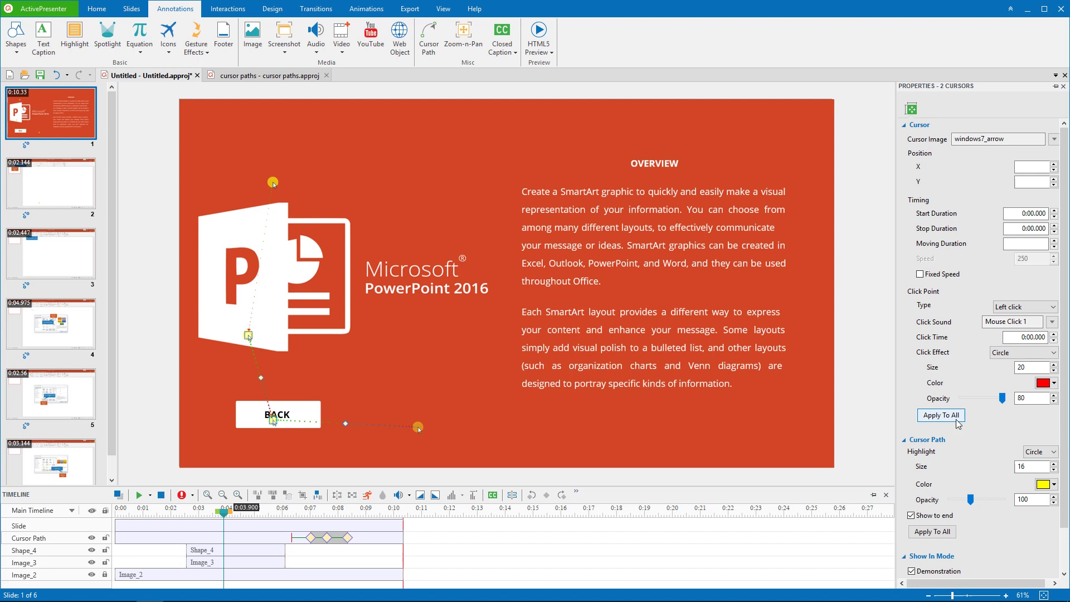
left_click(1053, 452)
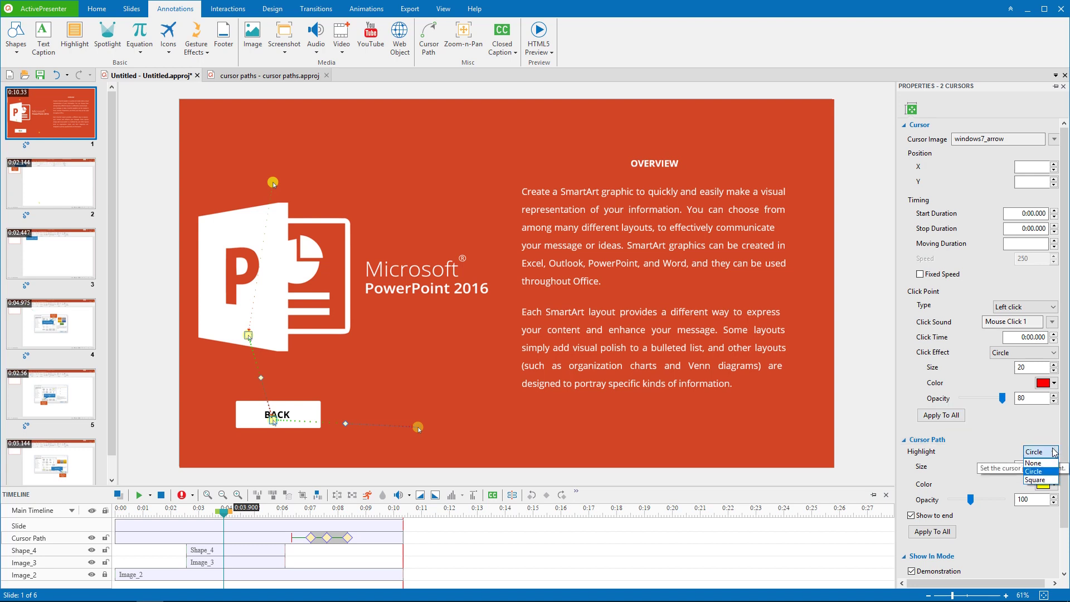
Keep Circle as the cursor path highlight shape
left_click(1053, 452)
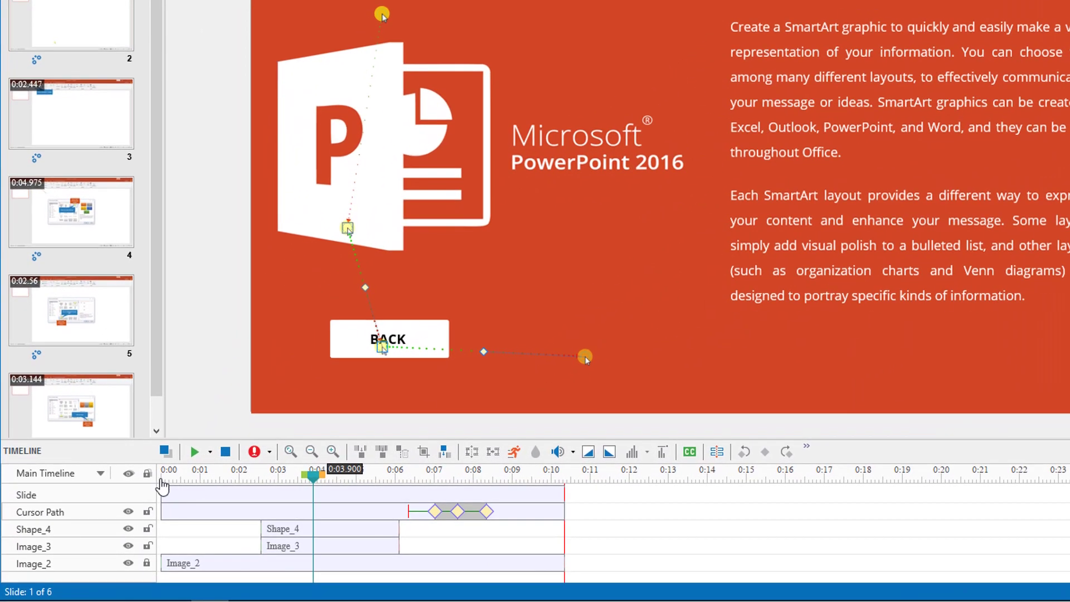
On slide 1's timeline, start the cursor earlier, delay the later move, lengthen the last, nudge the first click
left_click(167, 484)
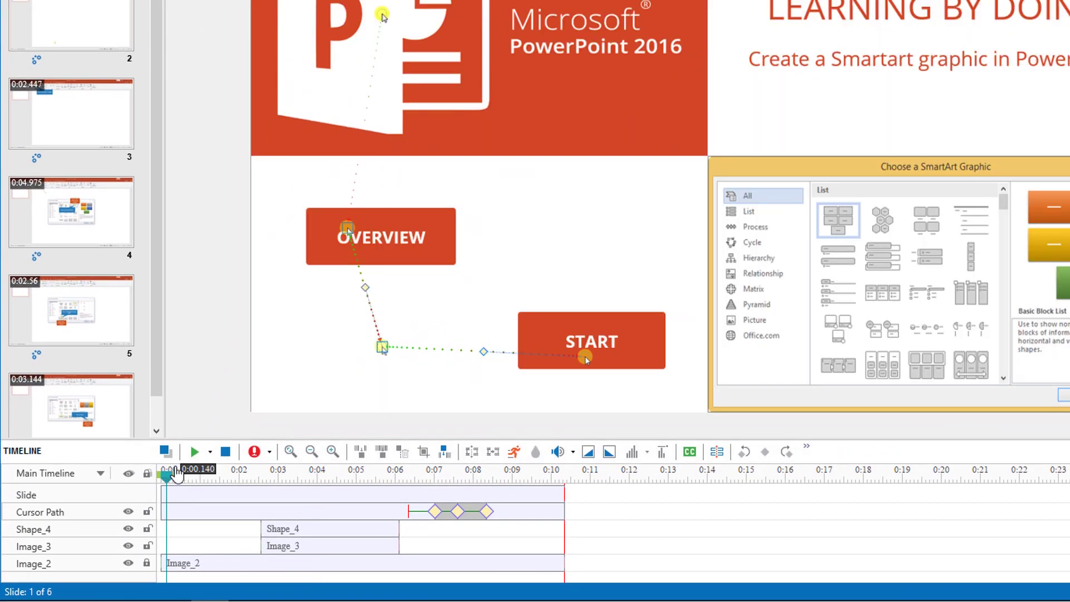
mouse_move(409, 511)
left_mouse_down()
mouse_move(219, 515)
mouse_move(303, 518)
left_mouse_up()
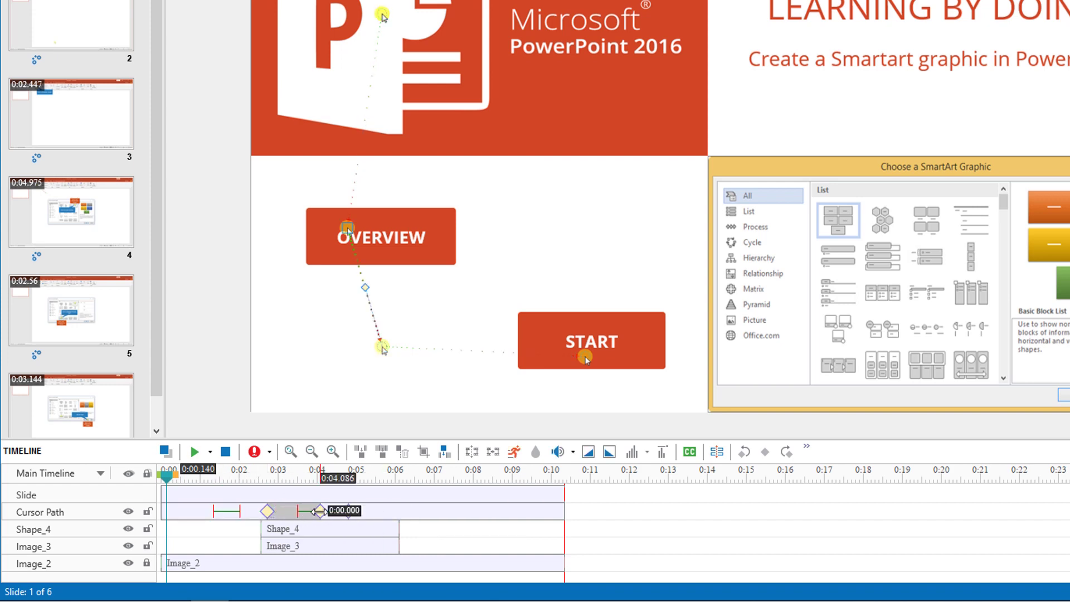
left_click_drag(303, 517, 450, 512)
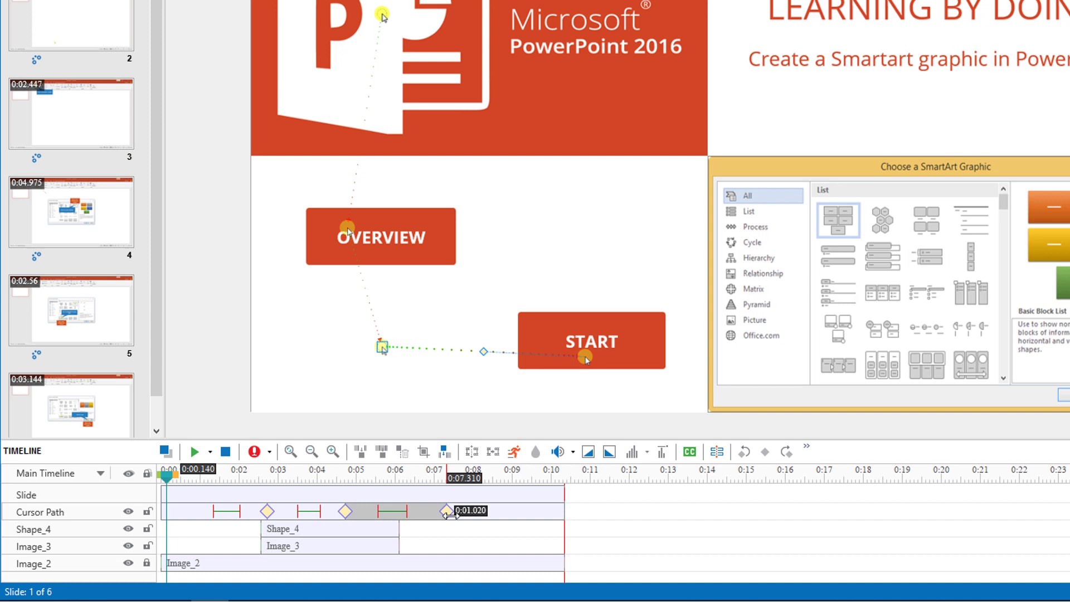
left_click_drag(349, 513, 360, 517)
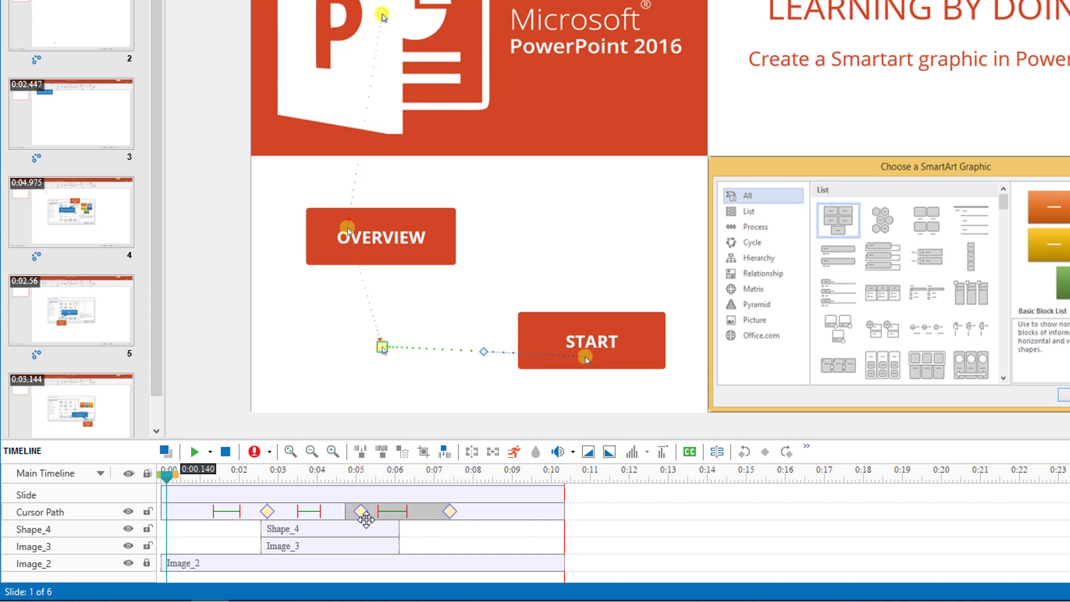
left_click_drag(268, 512, 280, 512)
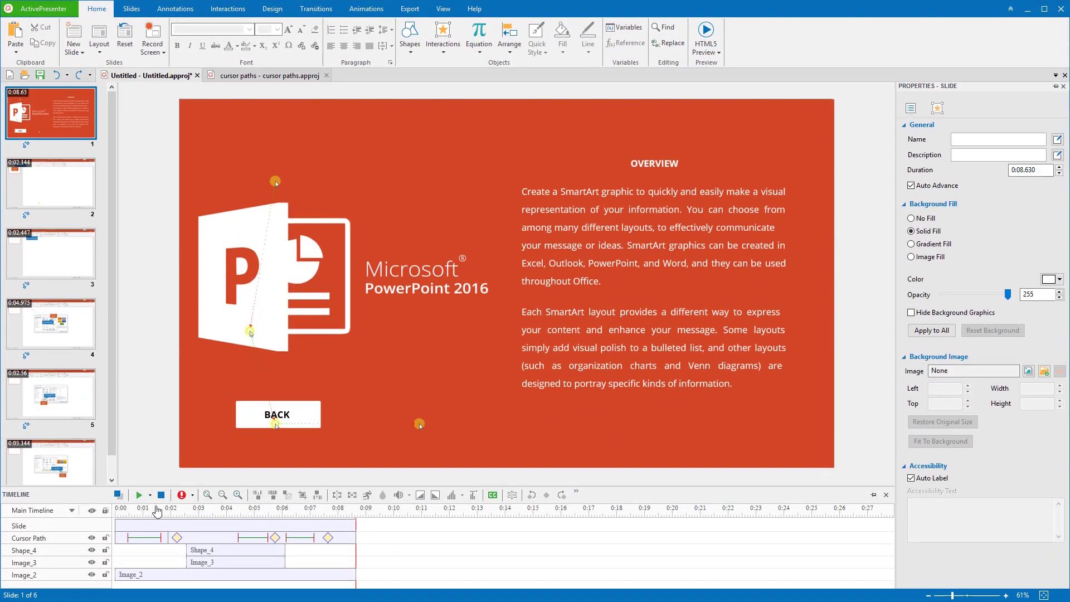
left_click(140, 495)
left_click(124, 538)
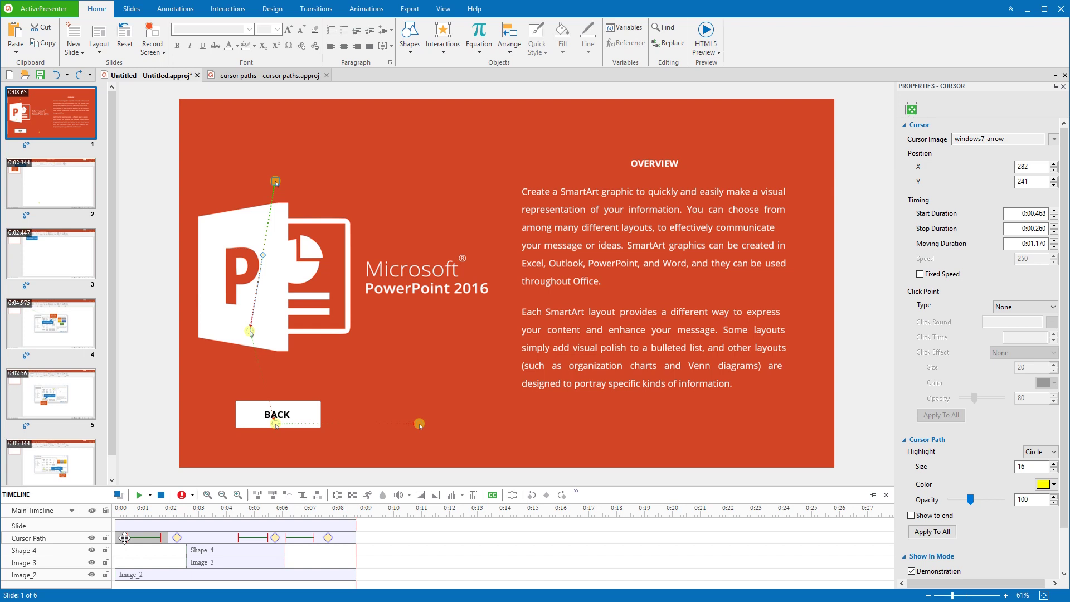
Delete slide 4's cursor end point and reposition its path start, shortening the slide to 0:03.975
left_click(78, 336)
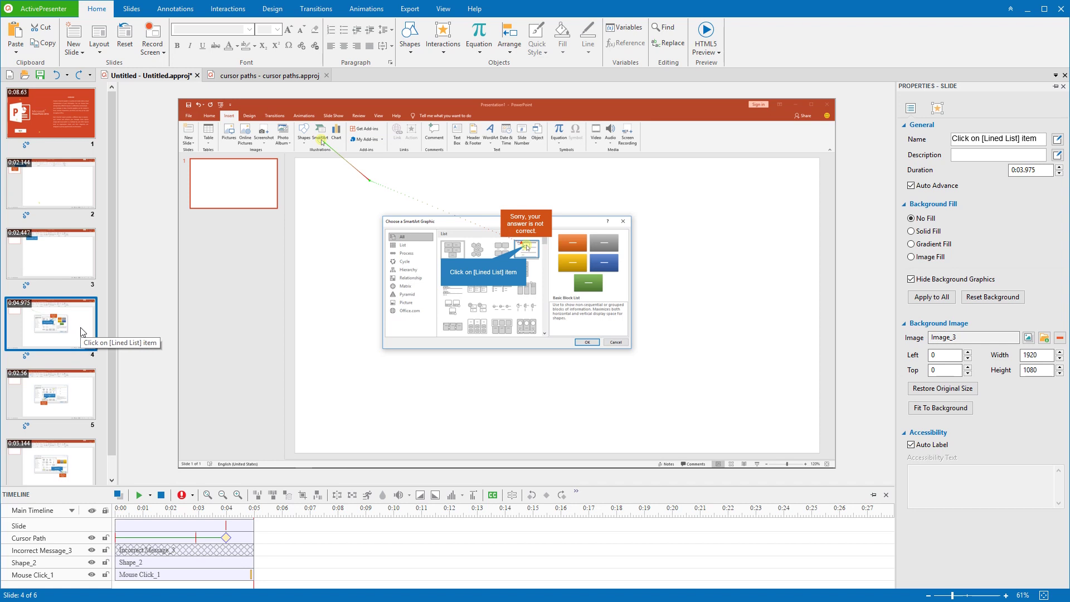
right_click(369, 181)
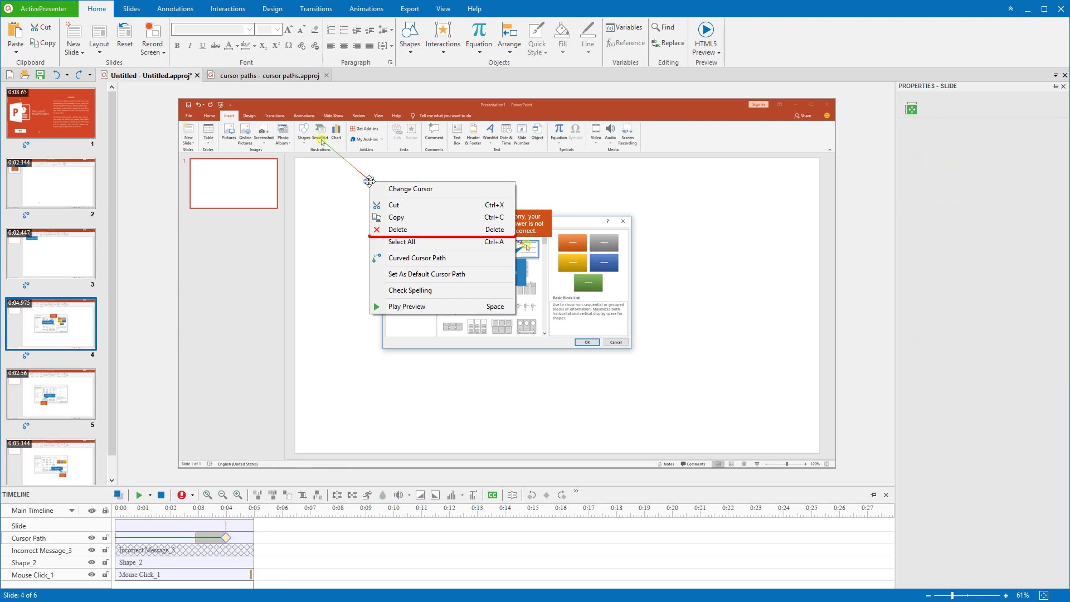
left_click(418, 232)
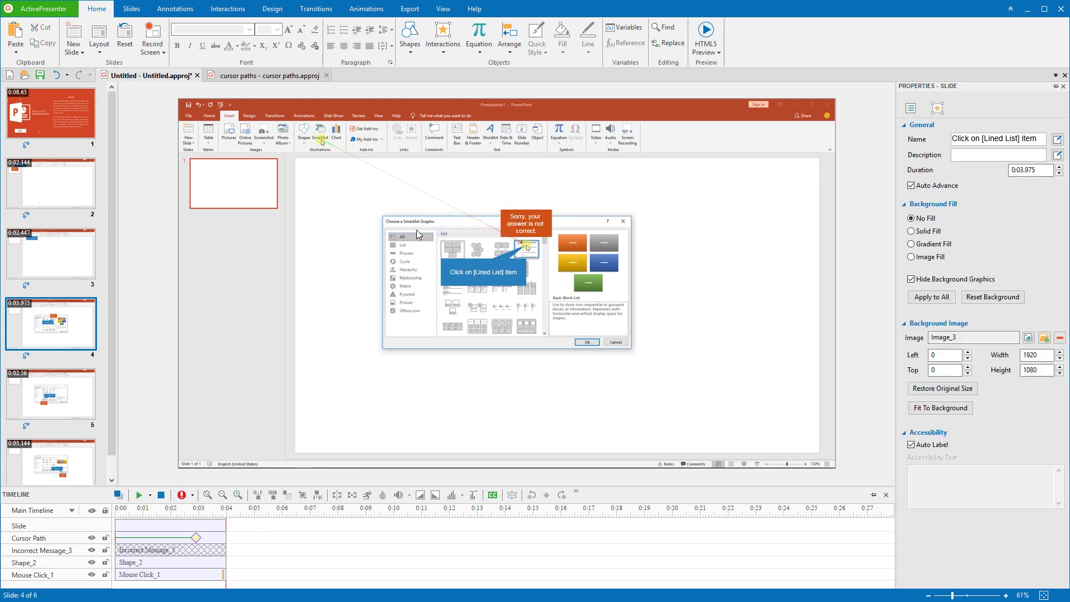
left_click_drag(322, 143, 328, 193)
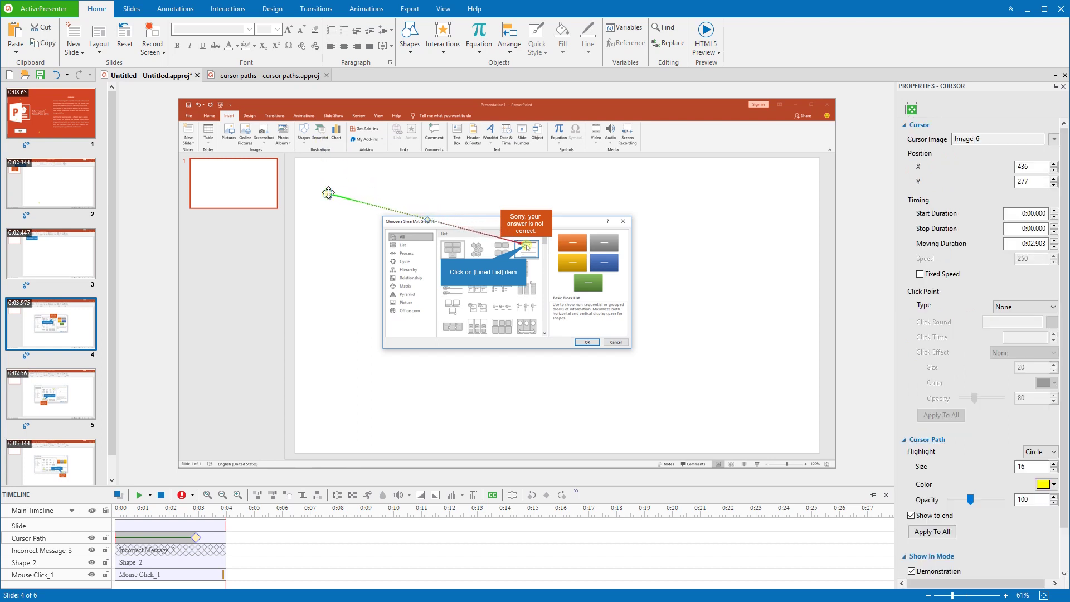
left_click(69, 252)
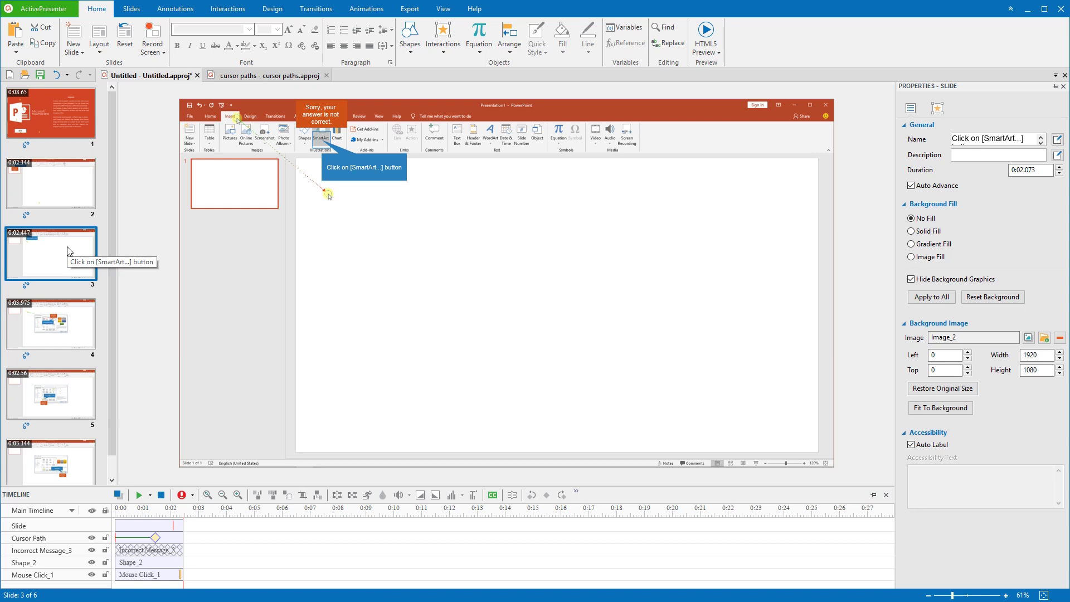
Move the end of slide 3's cursor path onto the SmartArt button
left_click(451, 10)
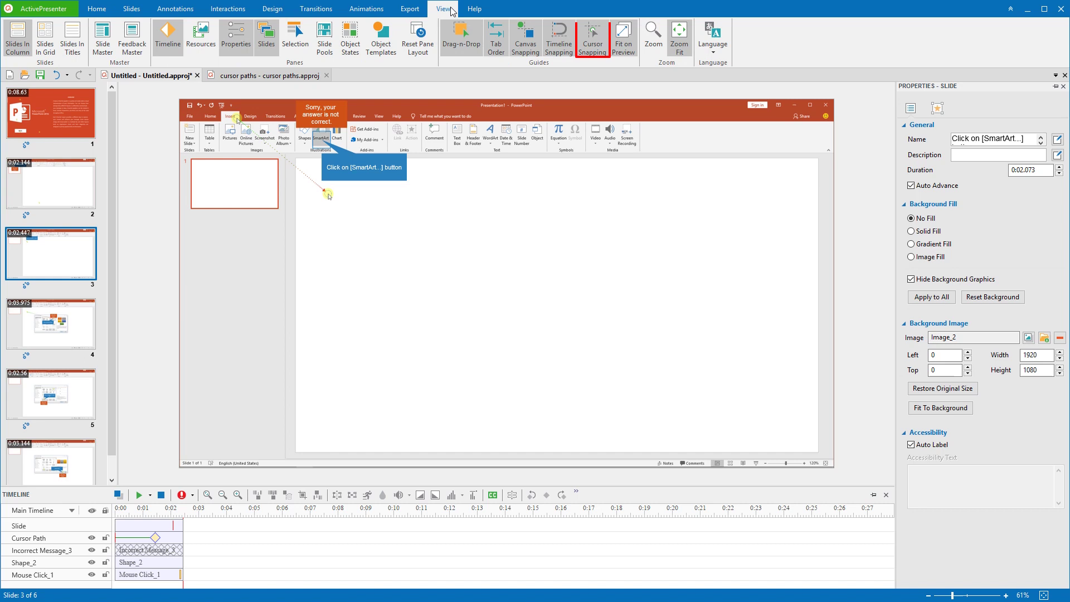
left_click(327, 193)
left_click_drag(326, 193, 321, 140)
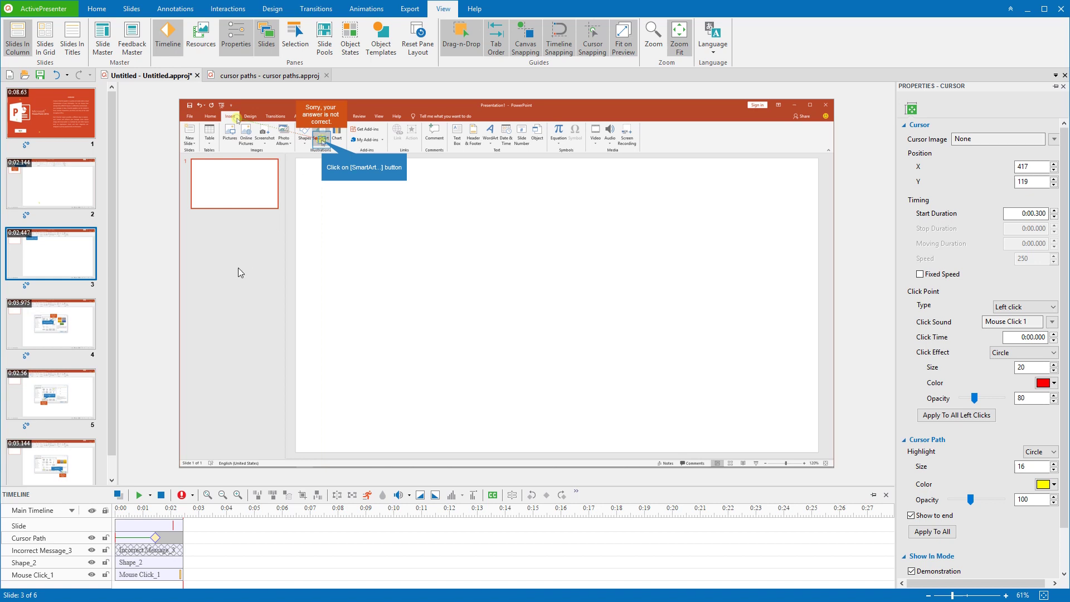
Delete the Lined List slide (slide 4)
left_click(80, 327)
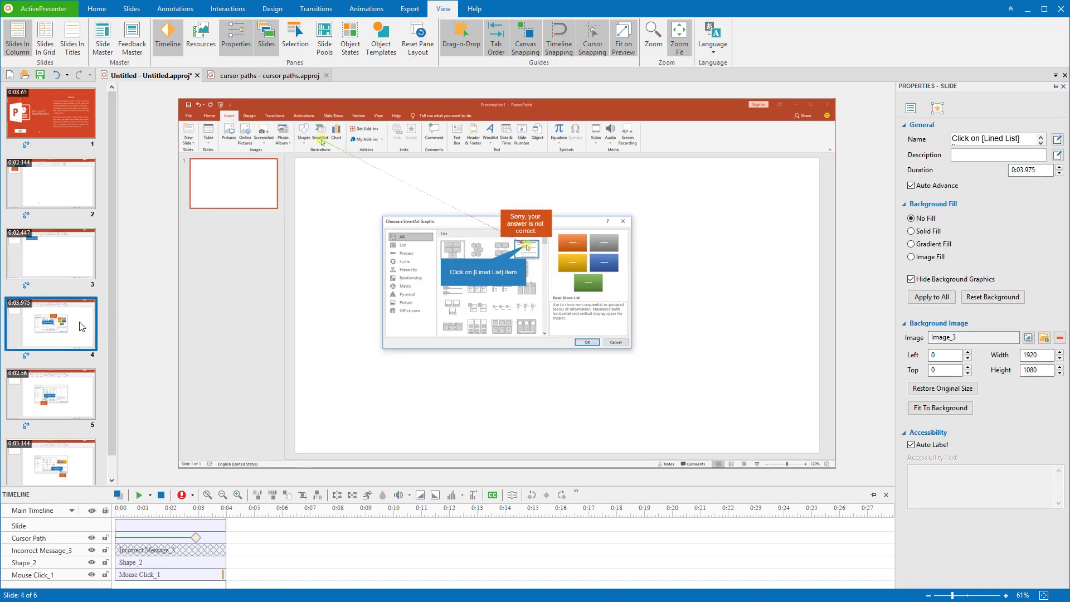
key("Delete")
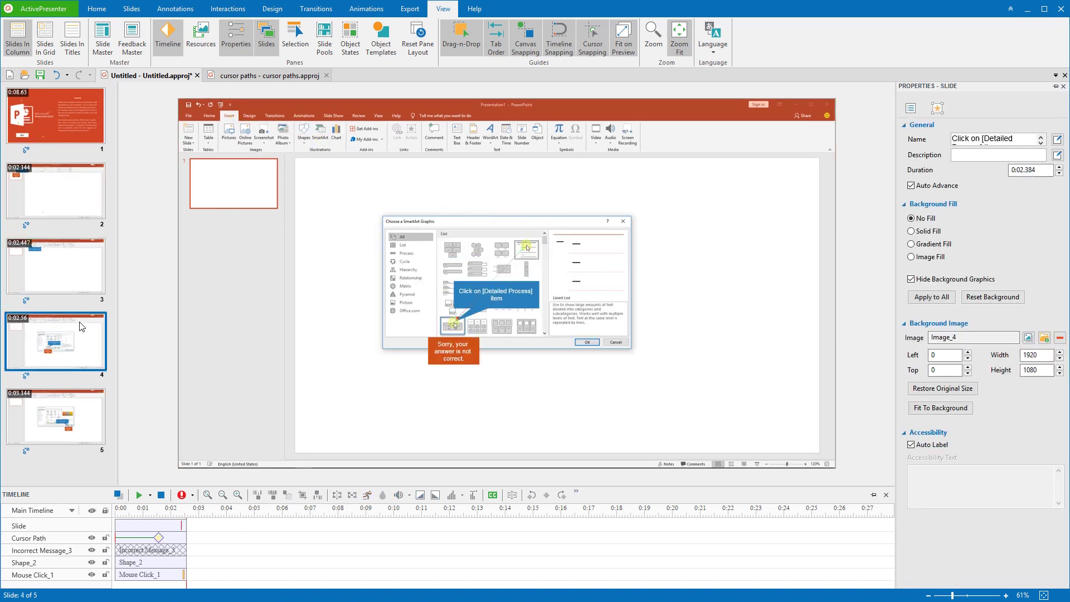
left_click(79, 269)
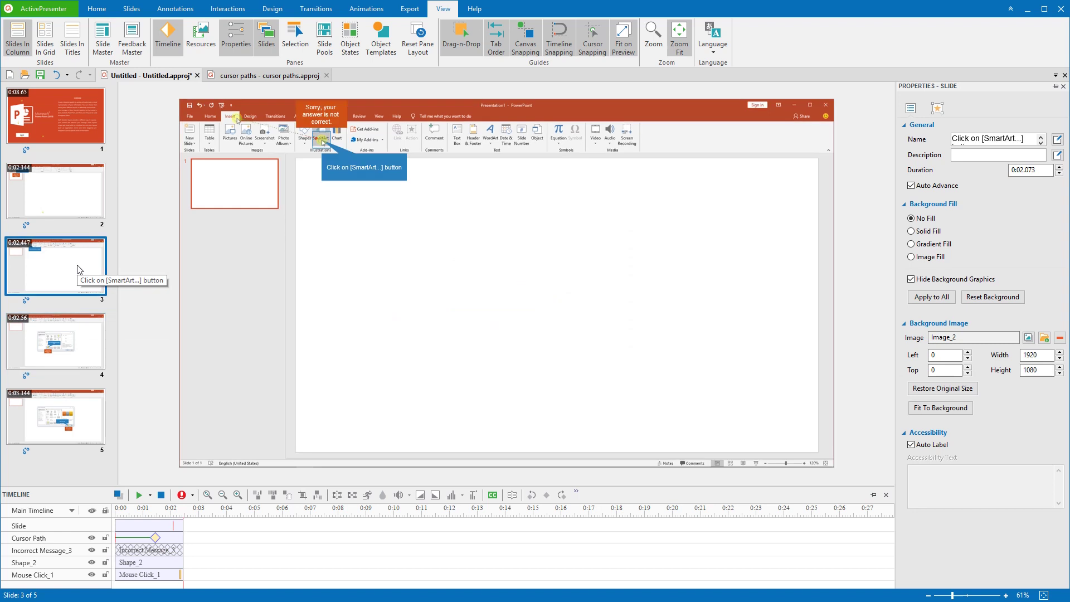
Snap the new slide 4's cursor path start to the previous slide's end point
left_click(80, 340)
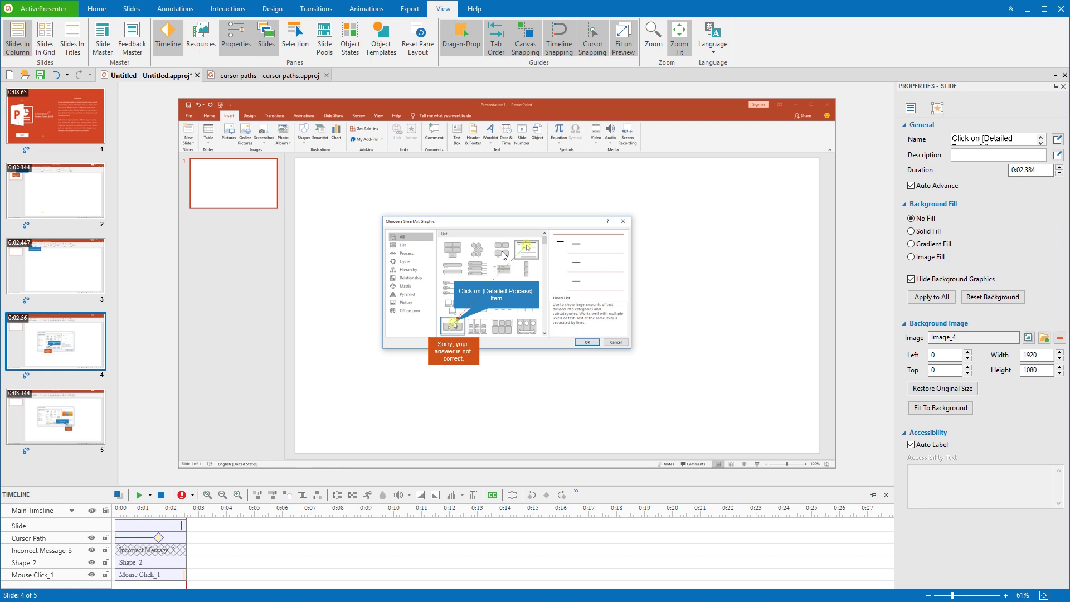
left_click(526, 244)
right_click(526, 244)
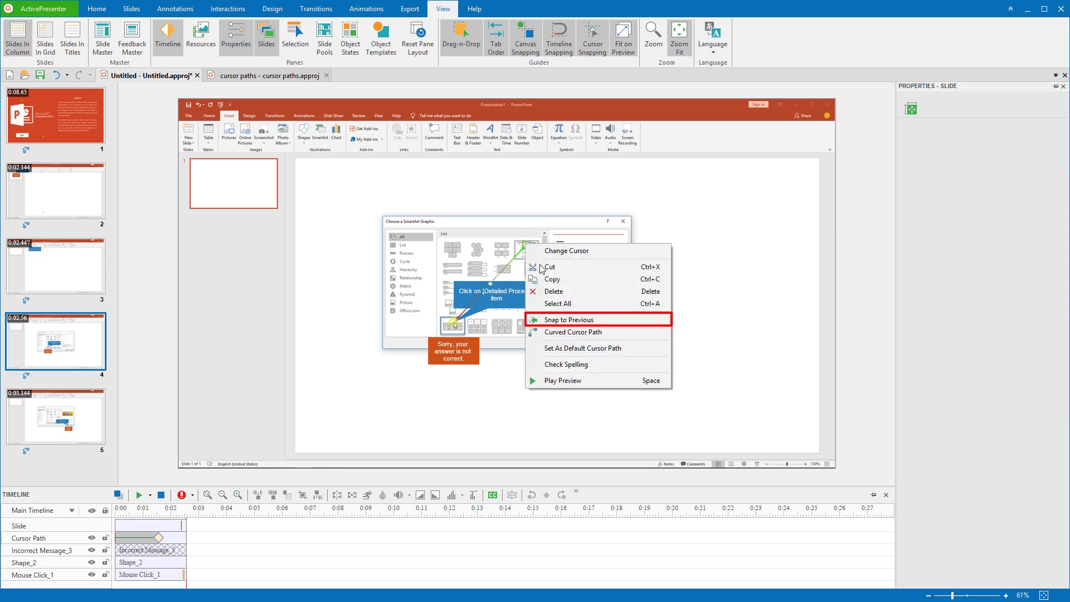
left_click(613, 321)
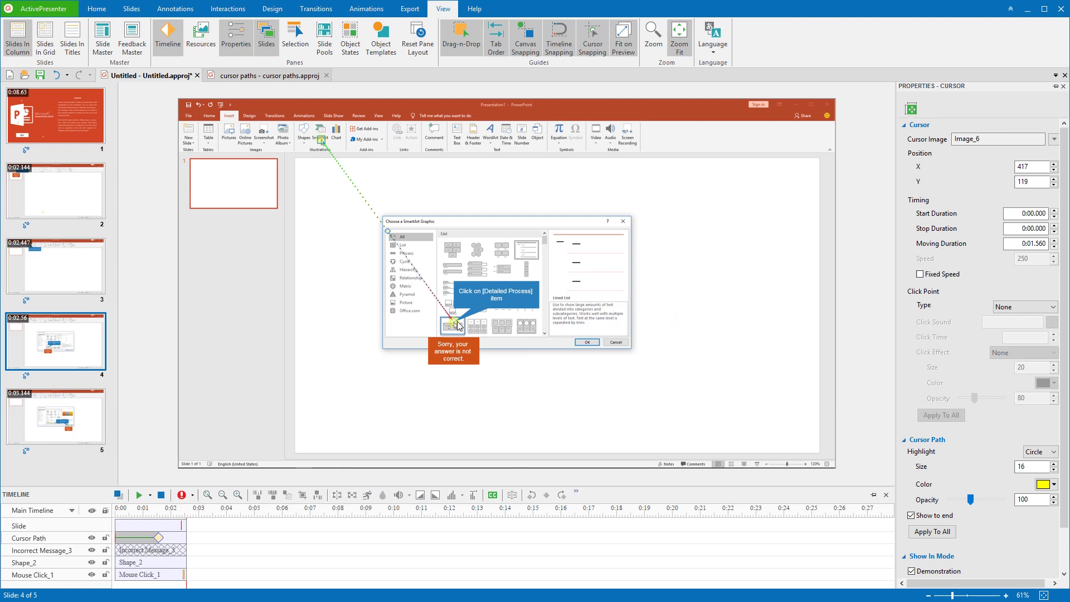
left_click(74, 269)
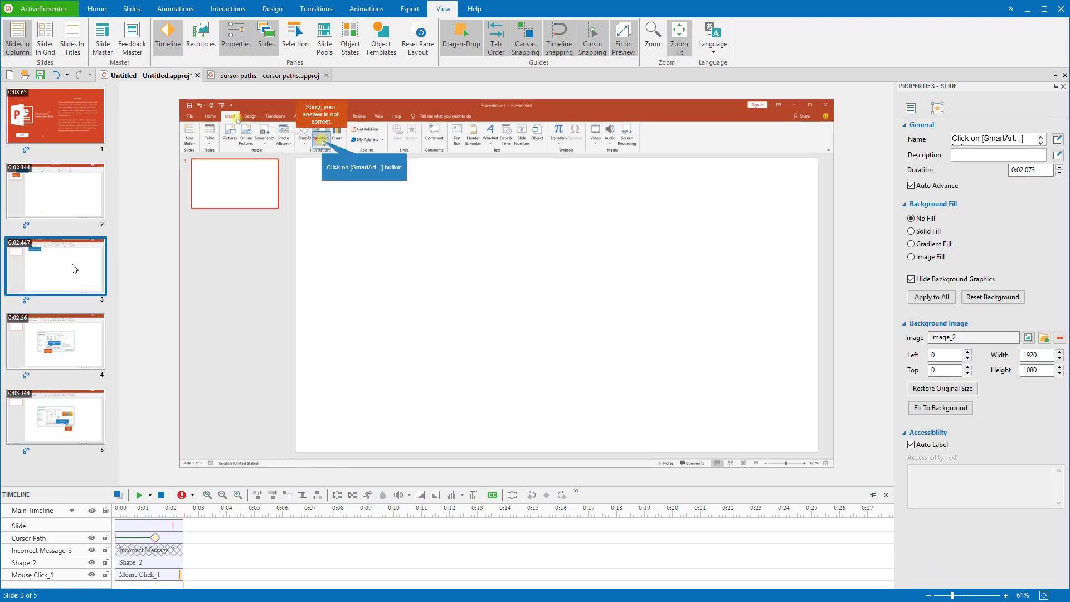
left_click(105, 12)
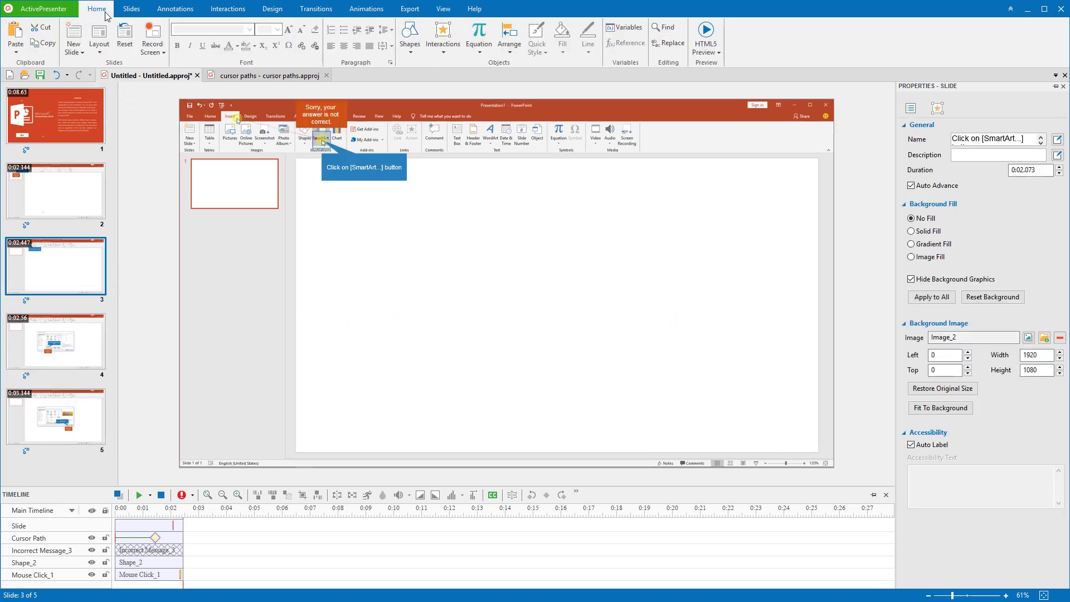
left_click(708, 48)
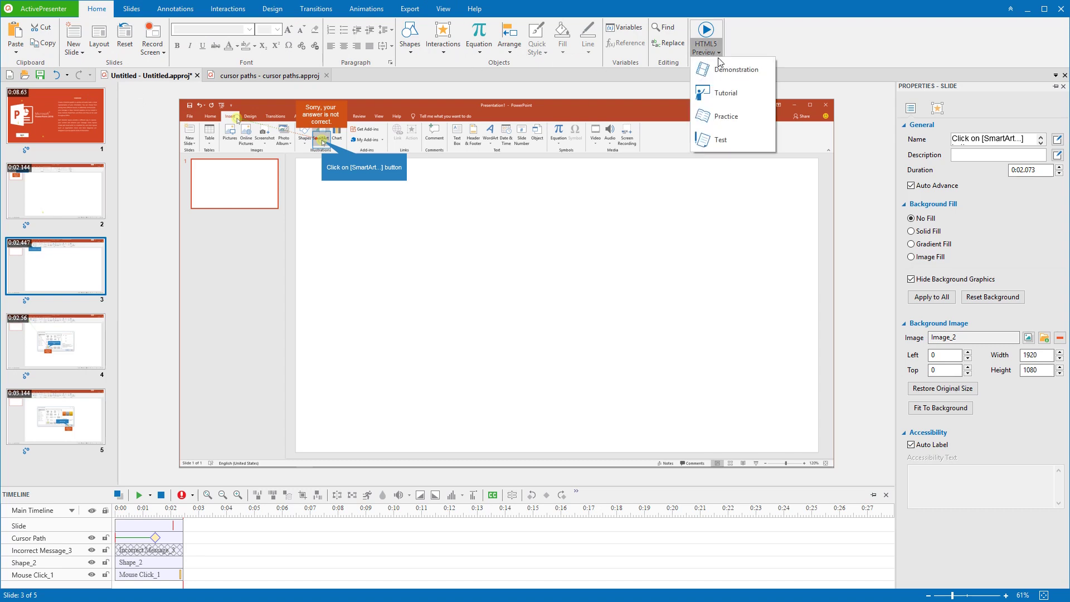